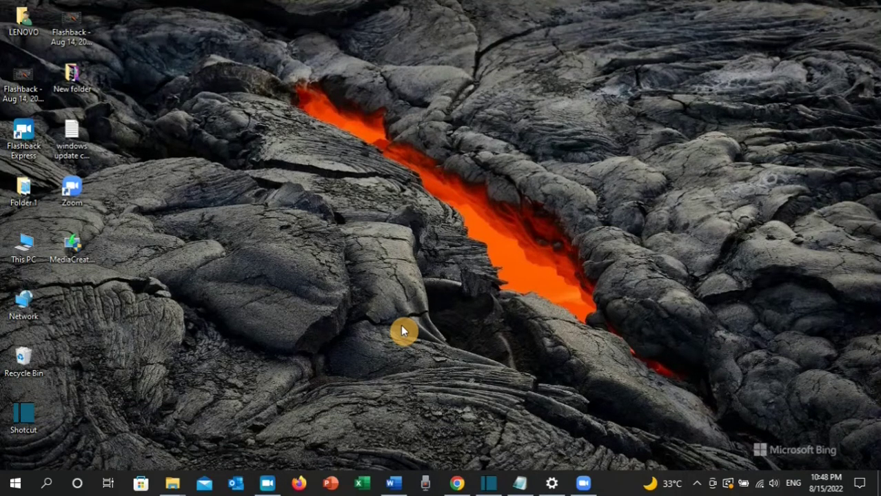
Run sfc /scannow in an administrator Command Prompt, then close it after the pending-repair notice
{"action": "left_click", "coordinate": [43, 488]}
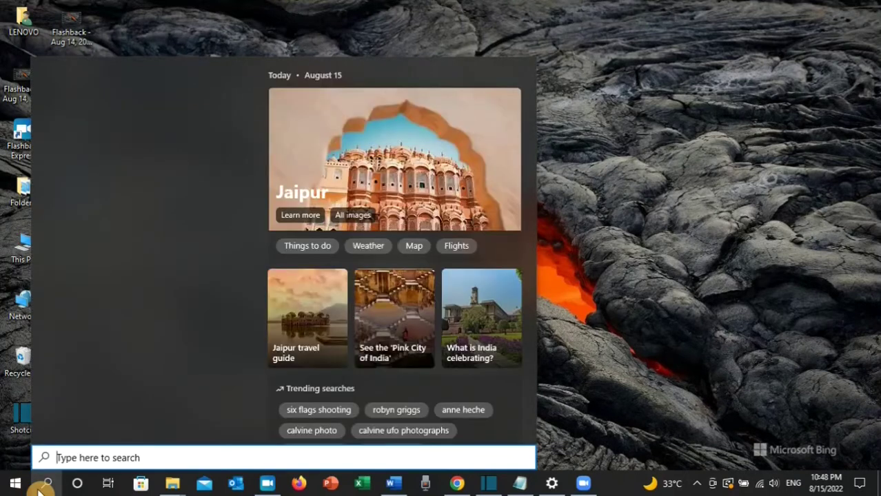
{"action": "type", "text": "cmd"}
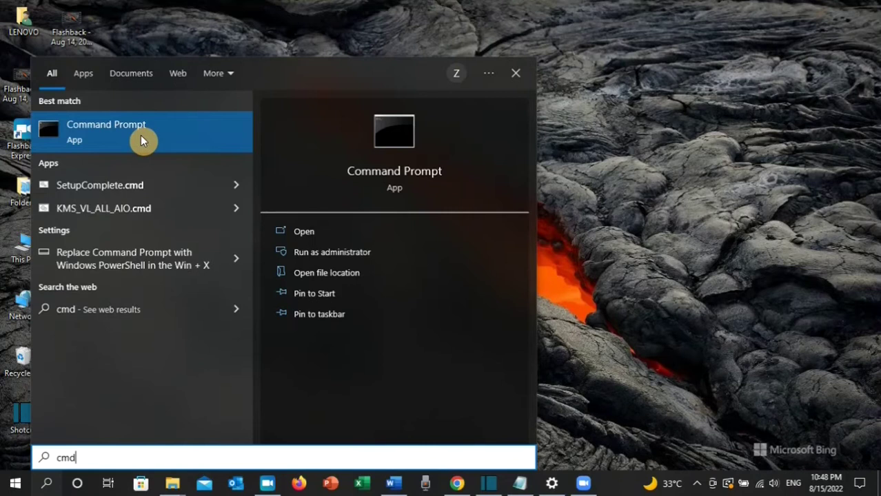
{"action": "left_click", "coordinate": [312, 257]}
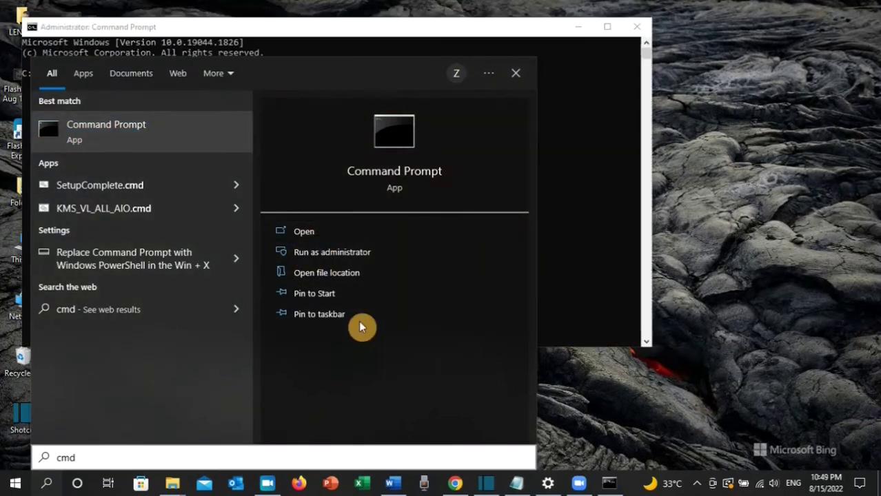
{"action": "left_click", "coordinate": [558, 199]}
{"action": "type", "text": "sf"}
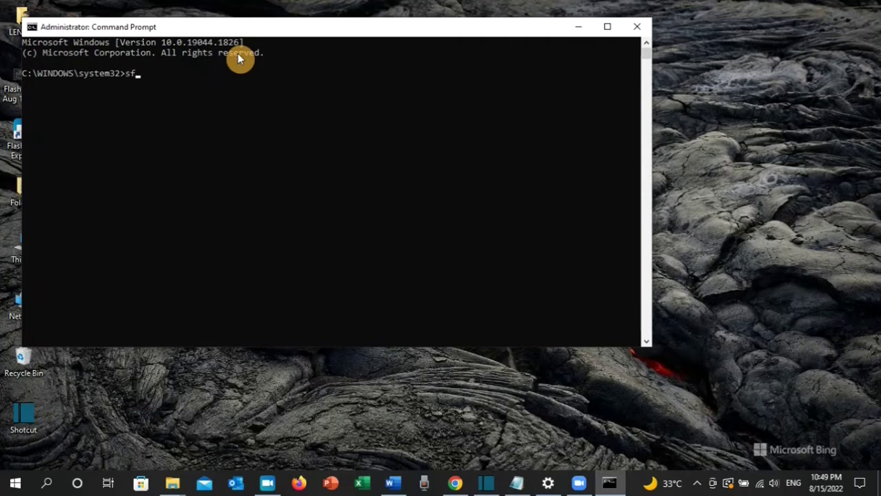
{"action": "type", "text": "c /scannow"}
{"action": "key", "text": "Return"}
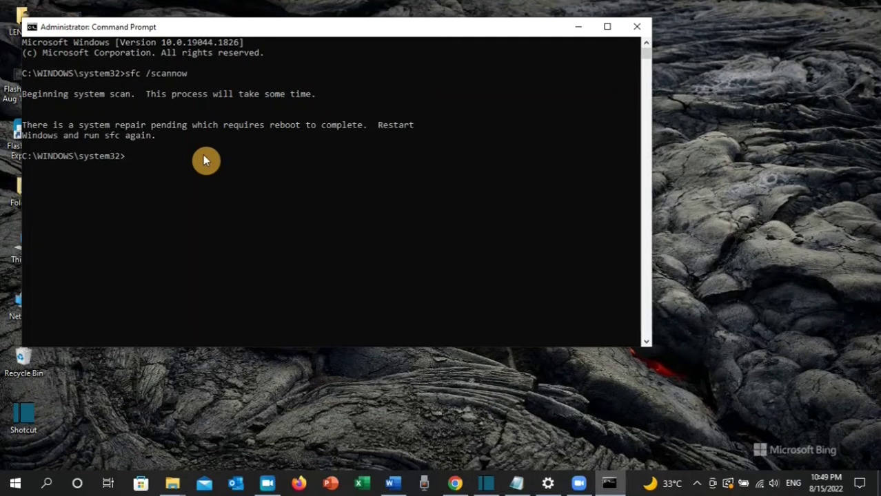
{"action": "left_click", "coordinate": [638, 26]}
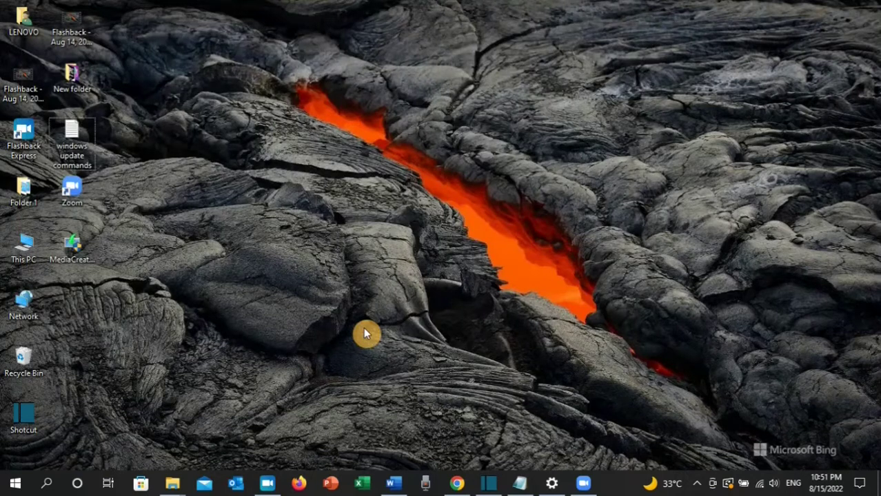
Launch msconfig, hide Microsoft services, disable all the rest, apply, and skip the restart
{"action": "key", "text": "super+r"}
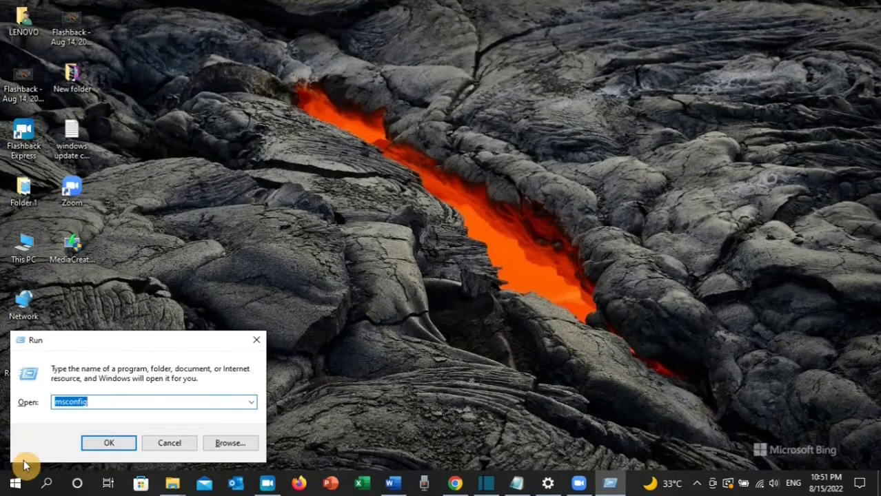
{"action": "left_click", "coordinate": [92, 401]}
{"action": "left_click", "coordinate": [109, 445]}
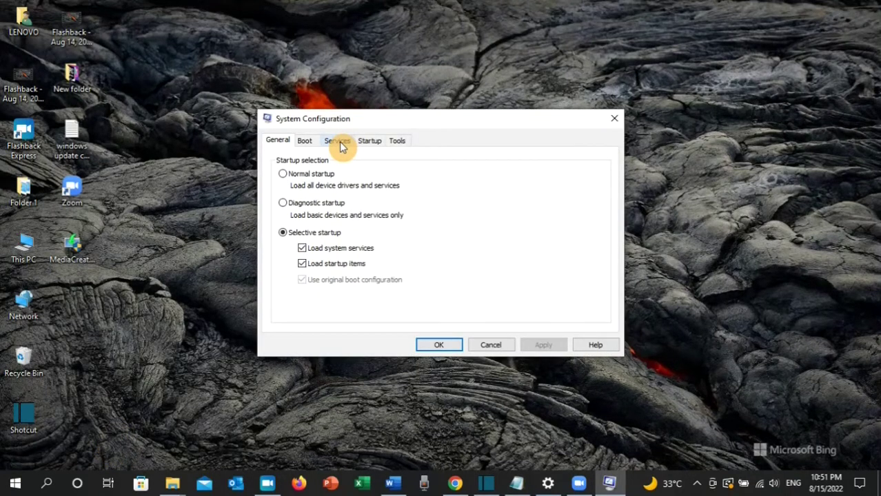
{"action": "left_click", "coordinate": [338, 141]}
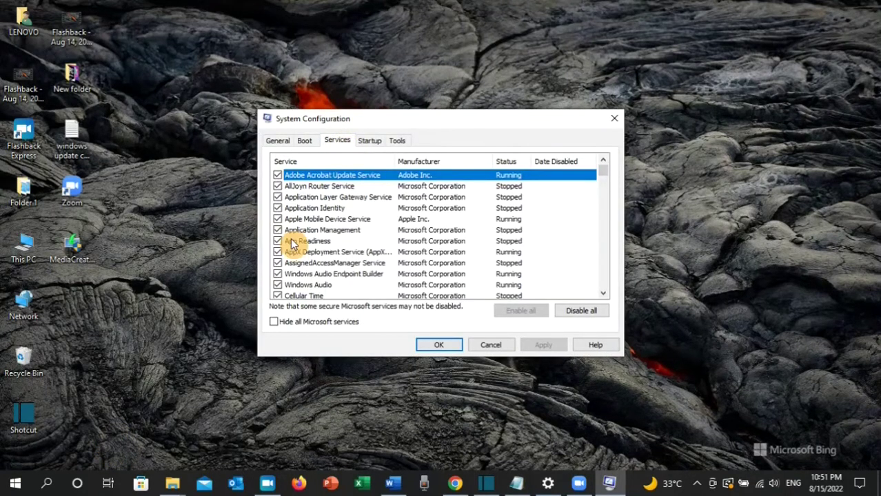
{"action": "left_click", "coordinate": [276, 322]}
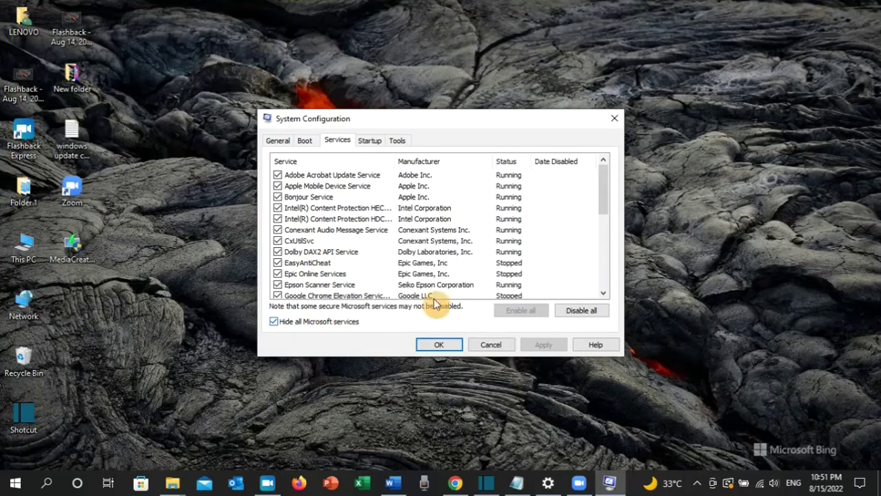
{"action": "left_click", "coordinate": [579, 313]}
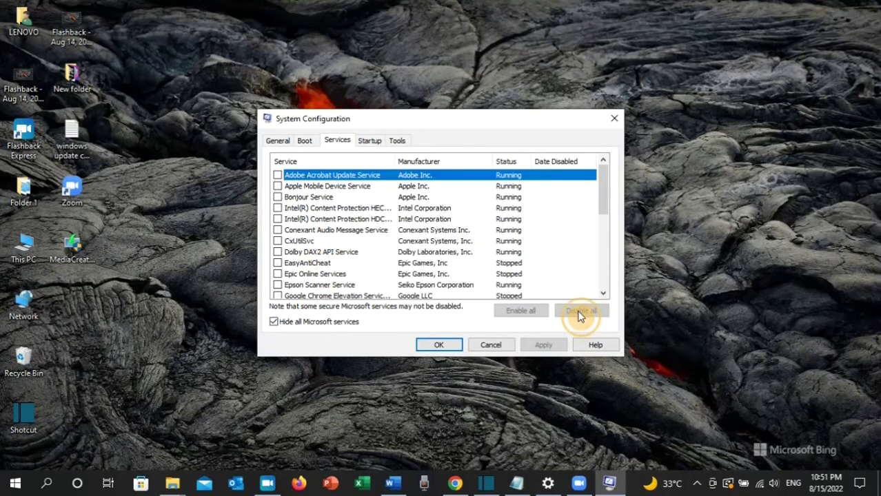
{"action": "left_click", "coordinate": [542, 346]}
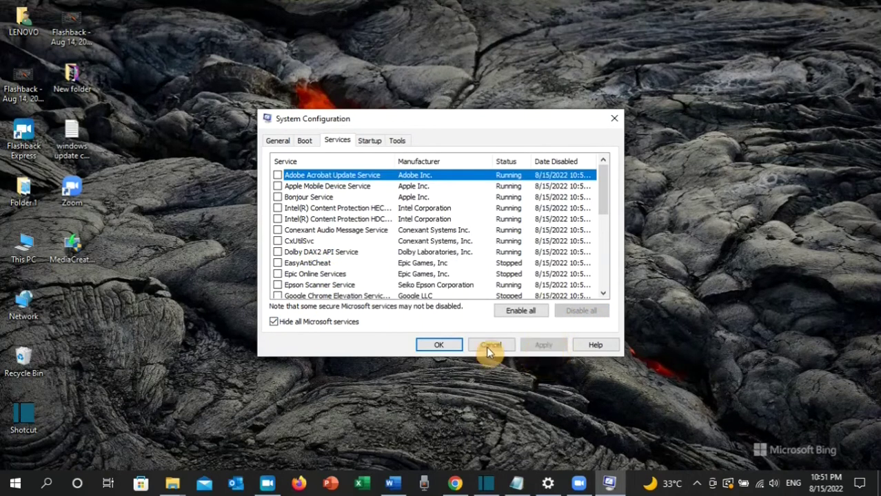
{"action": "left_click", "coordinate": [437, 346]}
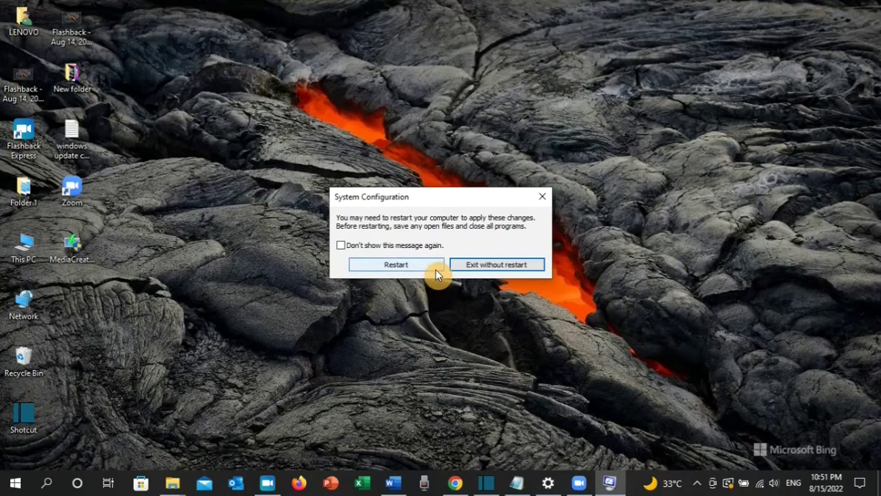
{"action": "left_click", "coordinate": [542, 197]}
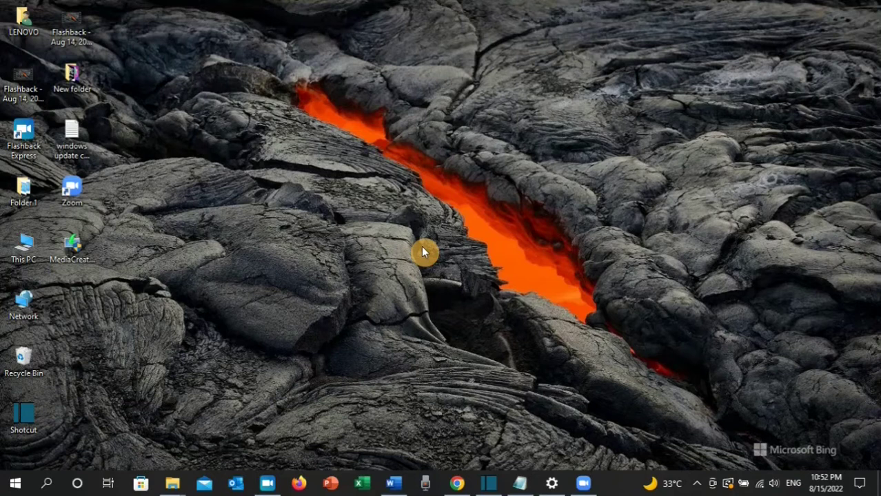
Run mdsched.exe and choose 'Restart now and check for problems (recommended)'
{"action": "key", "text": "super+r"}
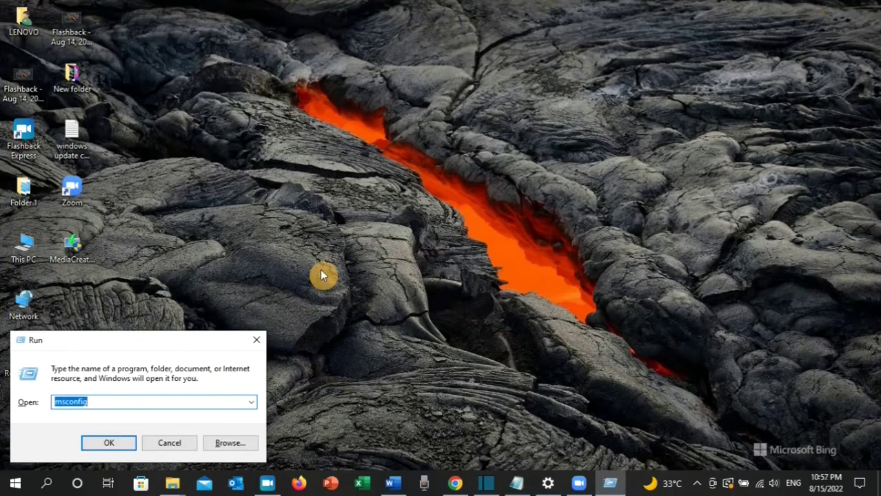
{"action": "type", "text": "mdsche"}
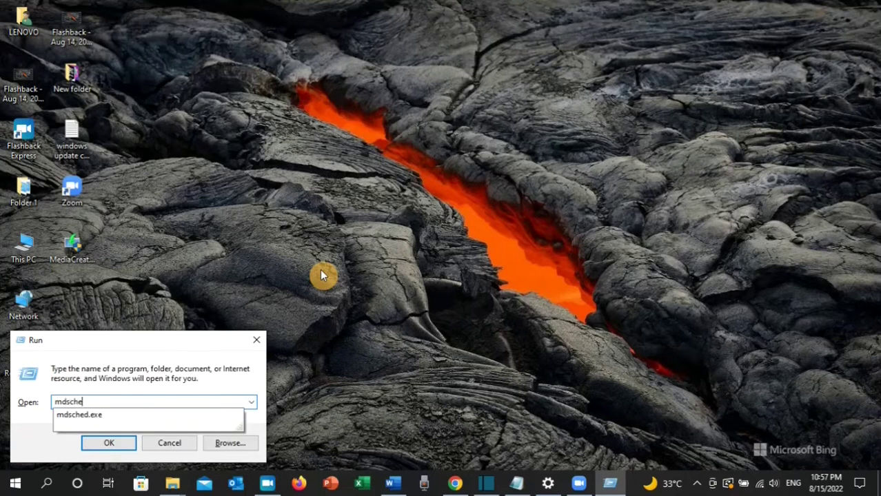
{"action": "type", "text": "d.exe"}
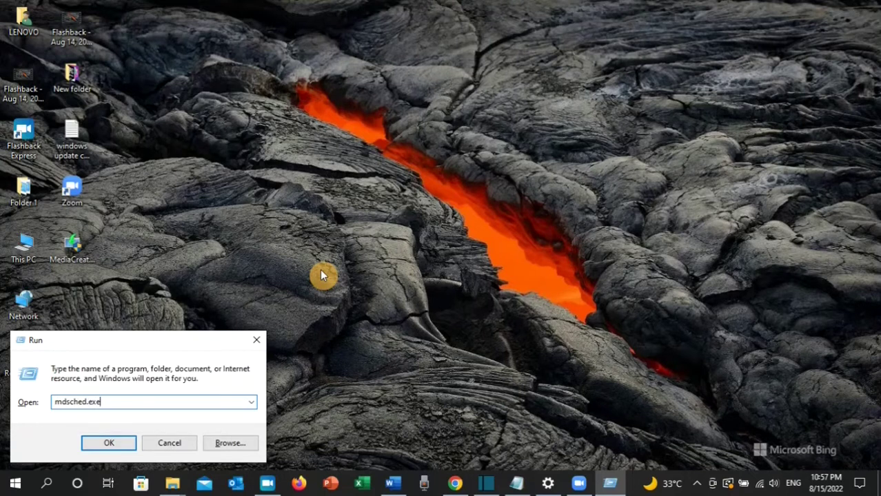
{"action": "left_click", "coordinate": [109, 443]}
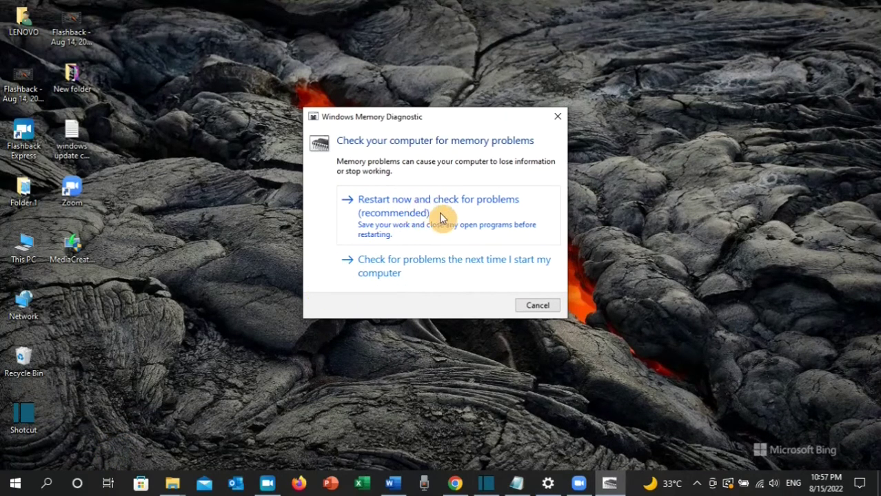
{"action": "left_click", "coordinate": [442, 220]}
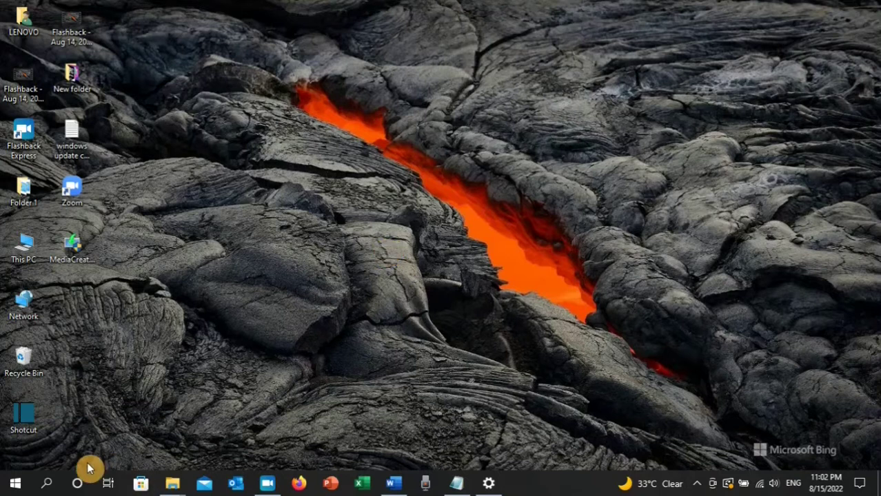
Open an elevated Command Prompt, approving the UAC prompt, and type chkdsk /r at the prompt
{"action": "left_click", "coordinate": [46, 488]}
{"action": "type", "text": "cmd"}
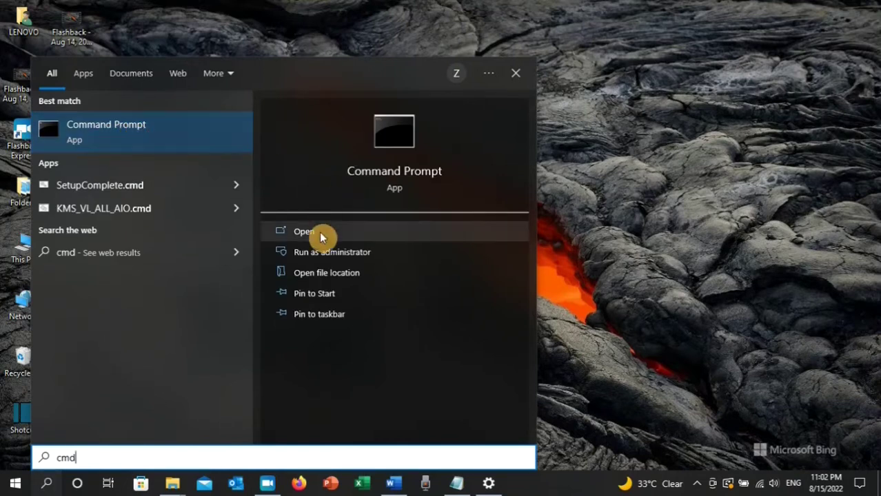
{"action": "left_click", "coordinate": [335, 253]}
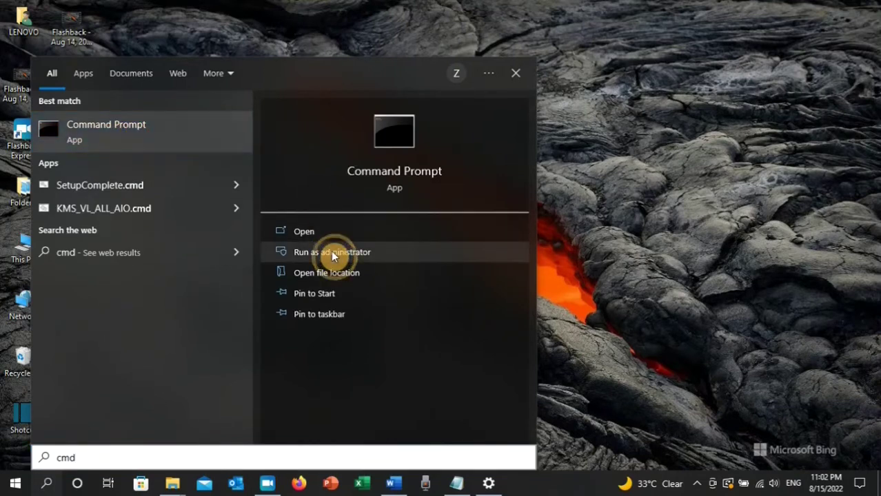
{"action": "left_click", "coordinate": [356, 322]}
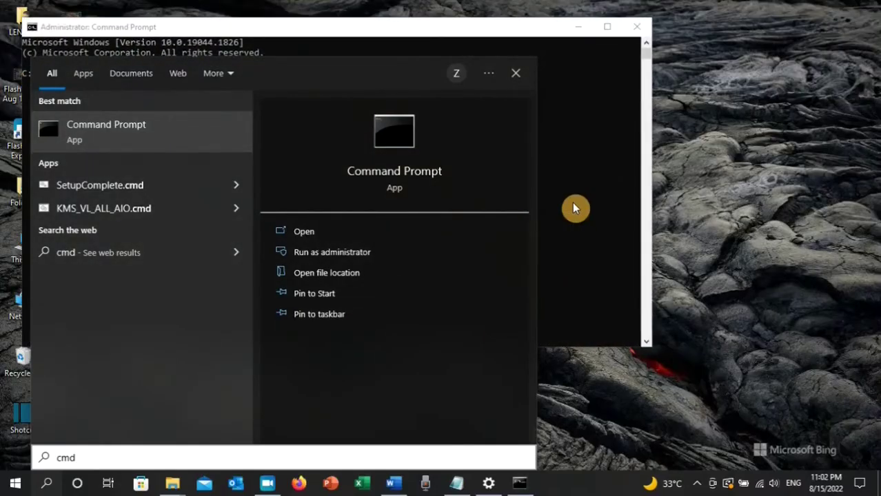
{"action": "left_click", "coordinate": [574, 208]}
{"action": "left_click", "coordinate": [415, 163]}
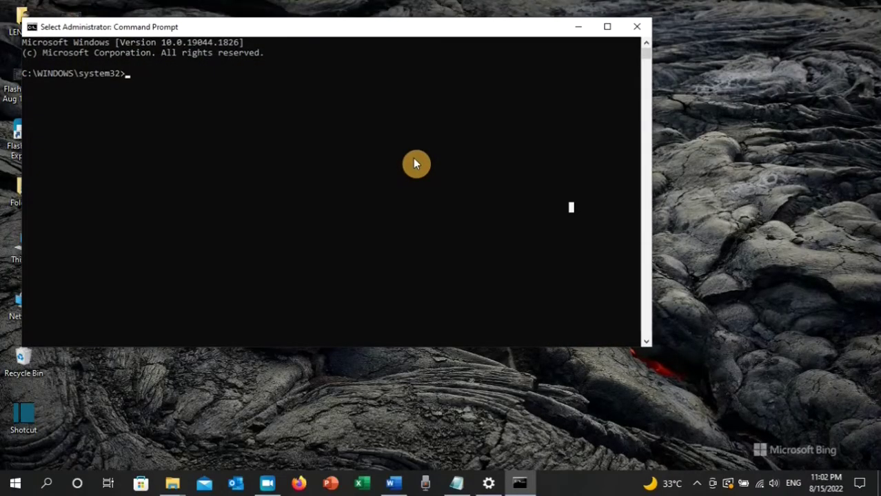
{"action": "type", "text": "chkd"}
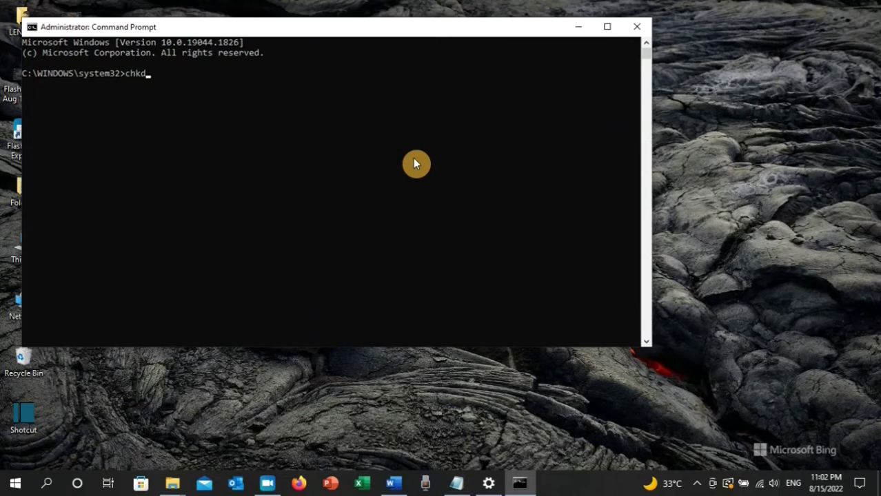
{"action": "type", "text": "sk /r"}
Close the command window and open Control Panel from a 'control' search
{"action": "left_click", "coordinate": [633, 26]}
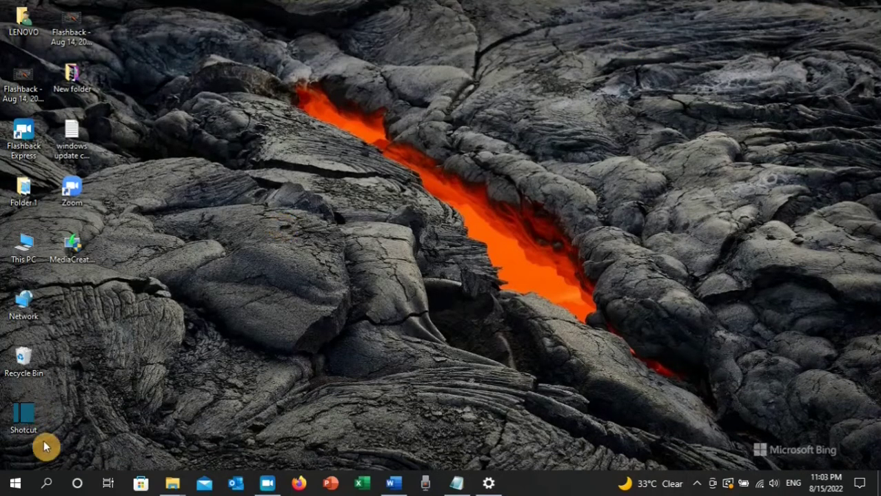
{"action": "left_click", "coordinate": [47, 487]}
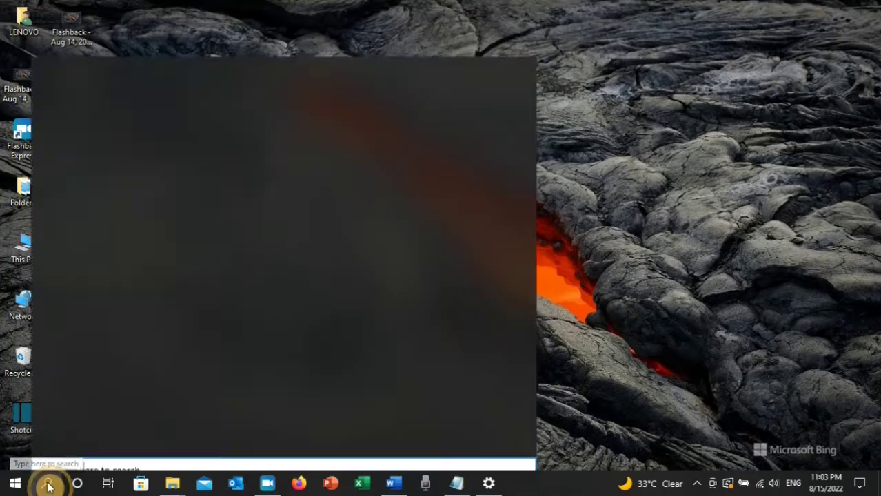
{"action": "type", "text": "control"}
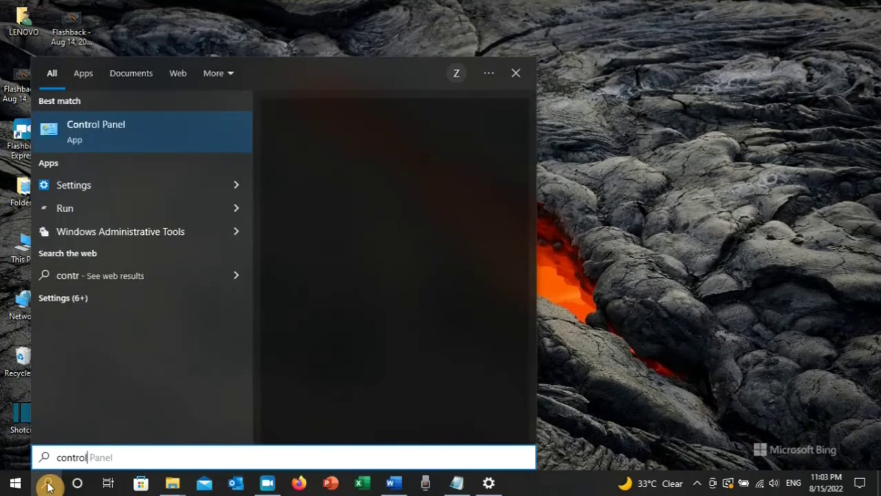
{"action": "left_click", "coordinate": [171, 135]}
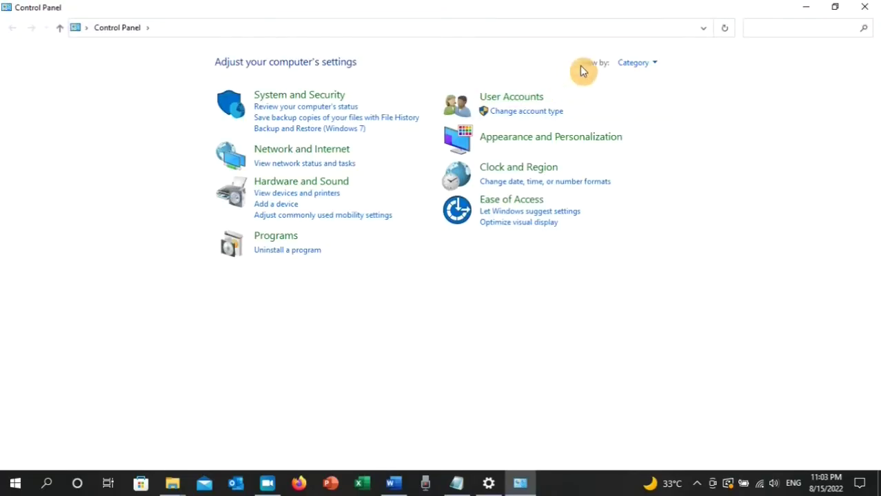
View Control Panel as Large icons, open Programs and Features, then minimize it
{"action": "left_click", "coordinate": [654, 63]}
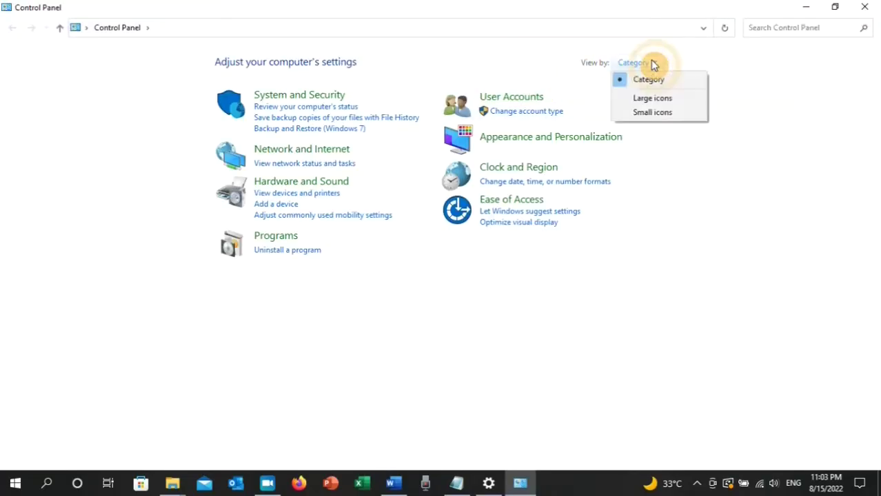
{"action": "left_click", "coordinate": [649, 98]}
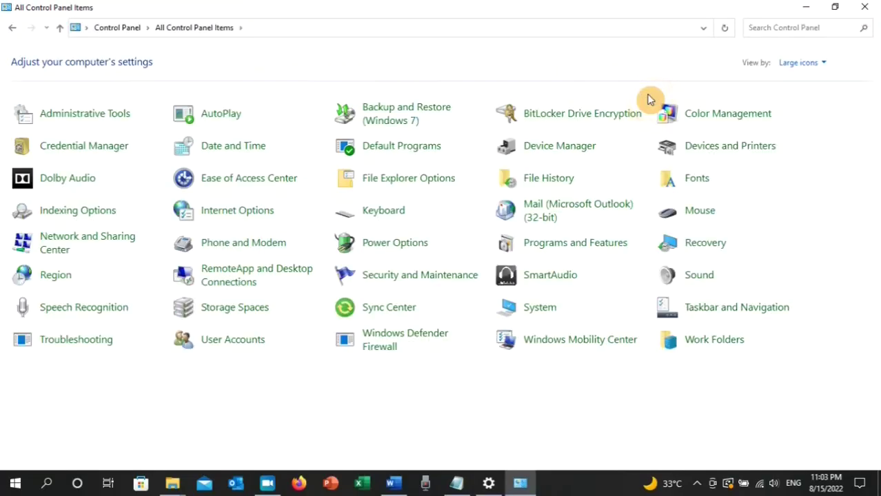
{"action": "left_click", "coordinate": [582, 251]}
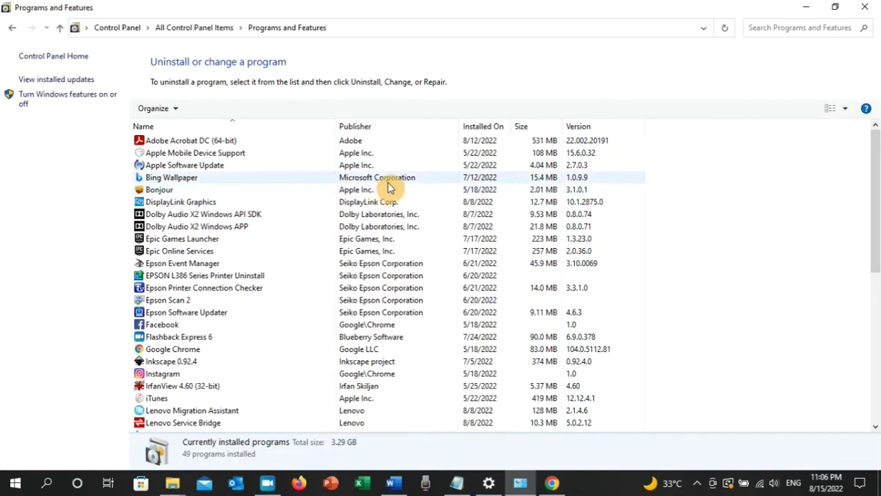
{"action": "left_click", "coordinate": [805, 8]}
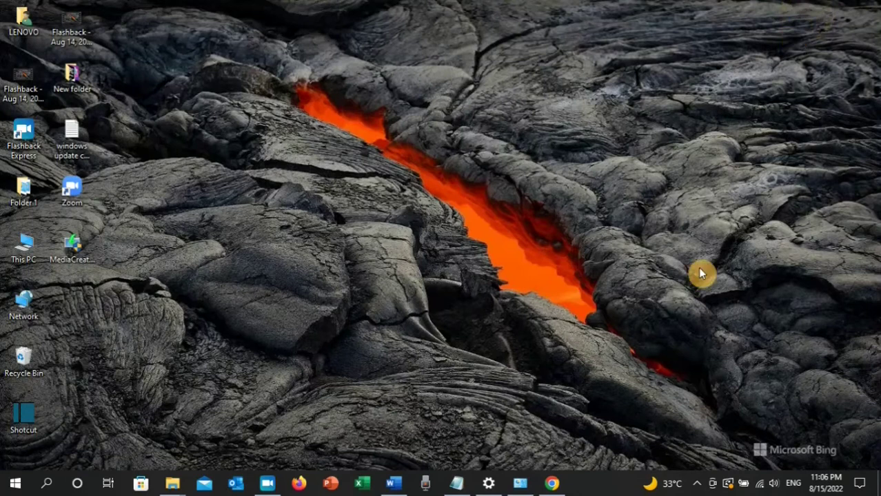
Google 'citrix workspace download' in Chrome and open the Citrix result's Download for Windows page
{"action": "left_click", "coordinate": [554, 486]}
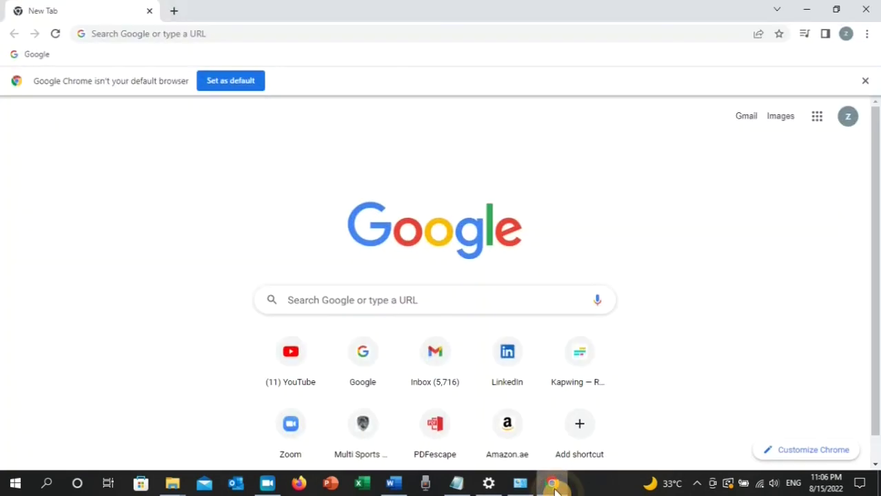
{"action": "left_click", "coordinate": [404, 300]}
{"action": "type", "text": "ci"}
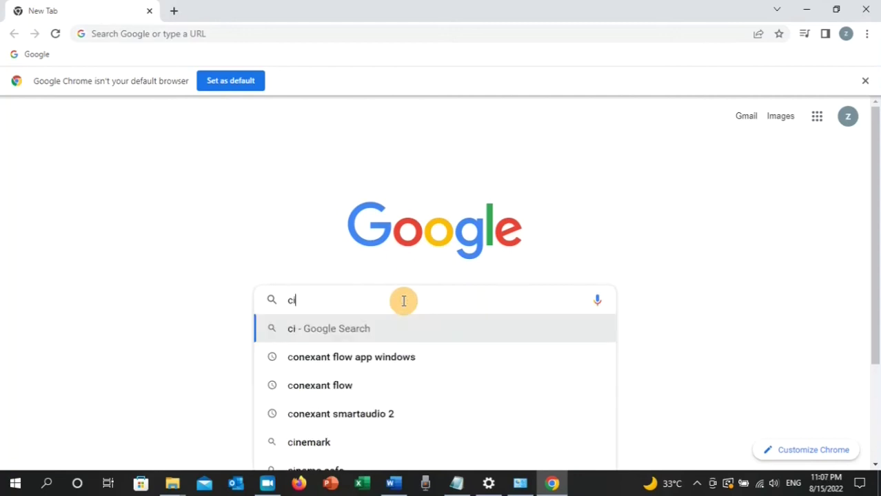
{"action": "type", "text": "trix workspa"}
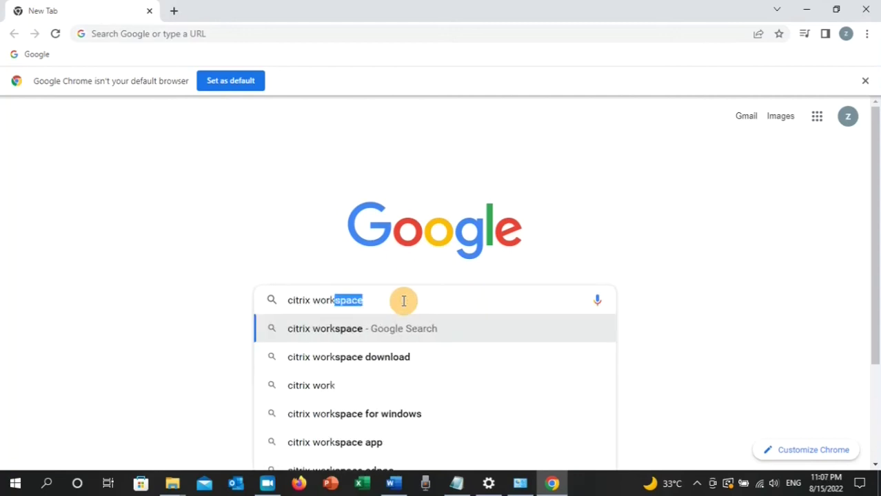
{"action": "left_click", "coordinate": [387, 359]}
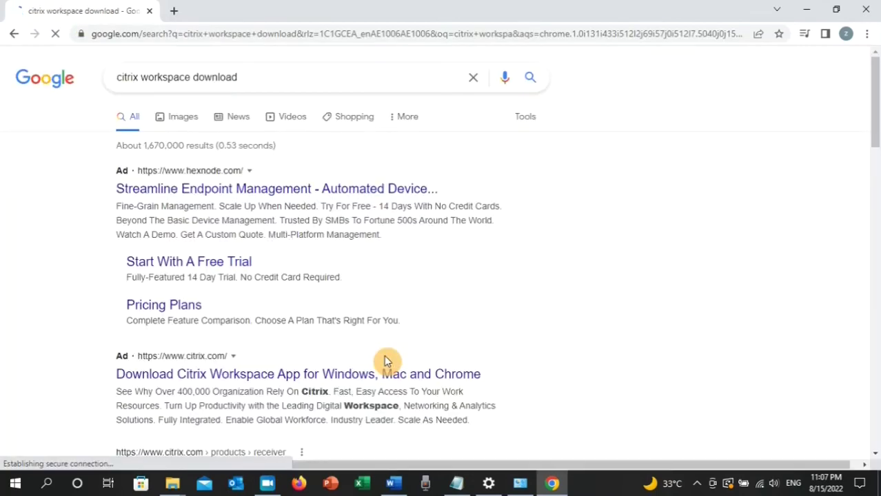
{"action": "left_click", "coordinate": [213, 381]}
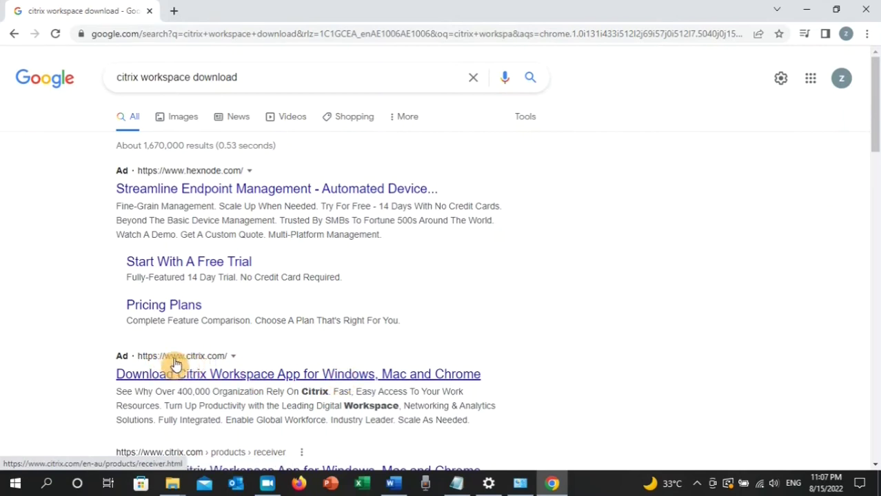
{"action": "left_click", "coordinate": [214, 371]}
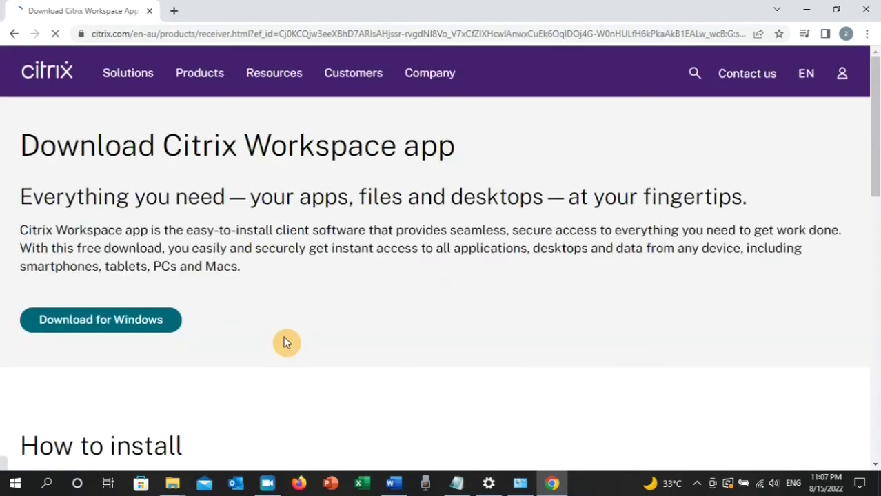
{"action": "left_click", "coordinate": [91, 326]}
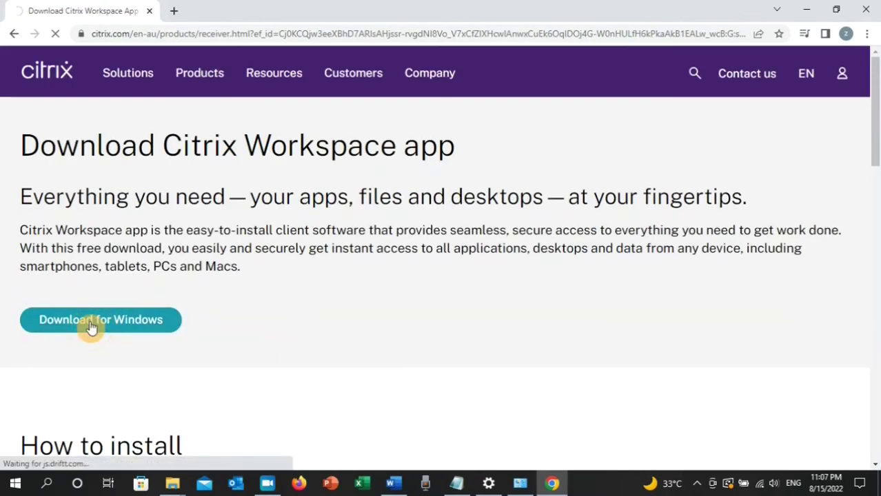